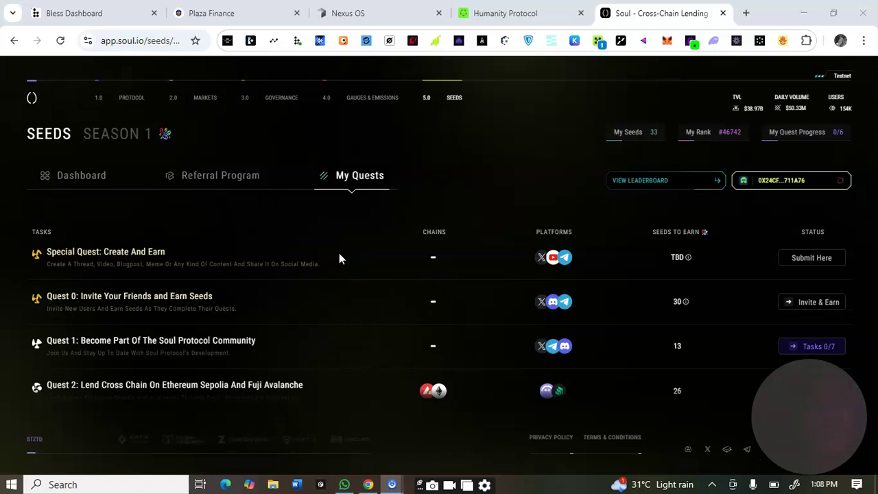
- Expand Quest 1's task list and start connecting the X account for Connect Your X Account
left_click(138, 264)
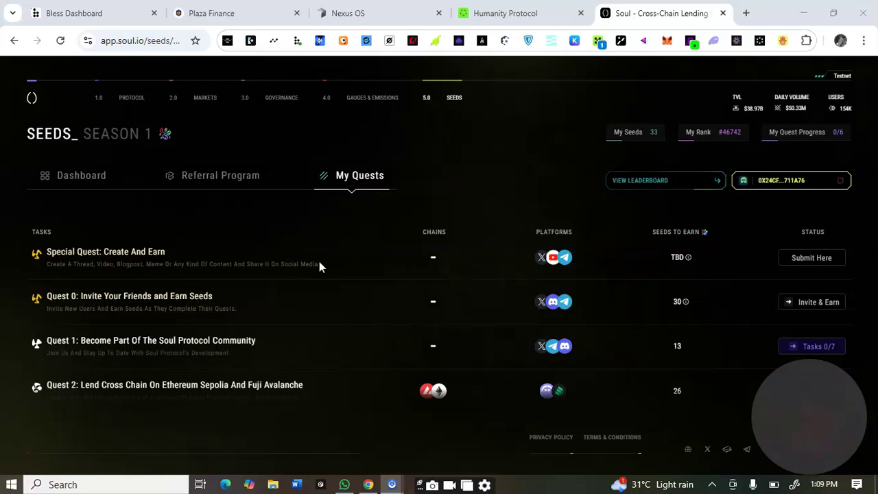
left_click(271, 221)
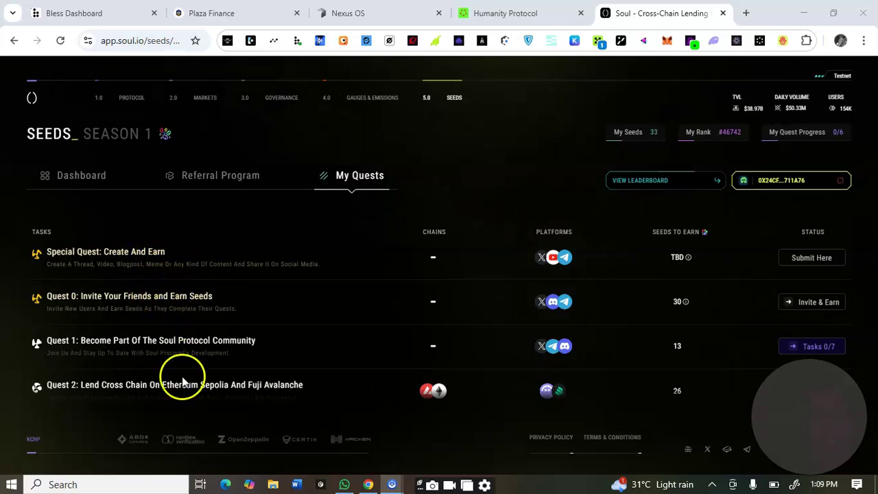
scroll(183, 382, "down", 2)
scroll(68, 365, "up", 3)
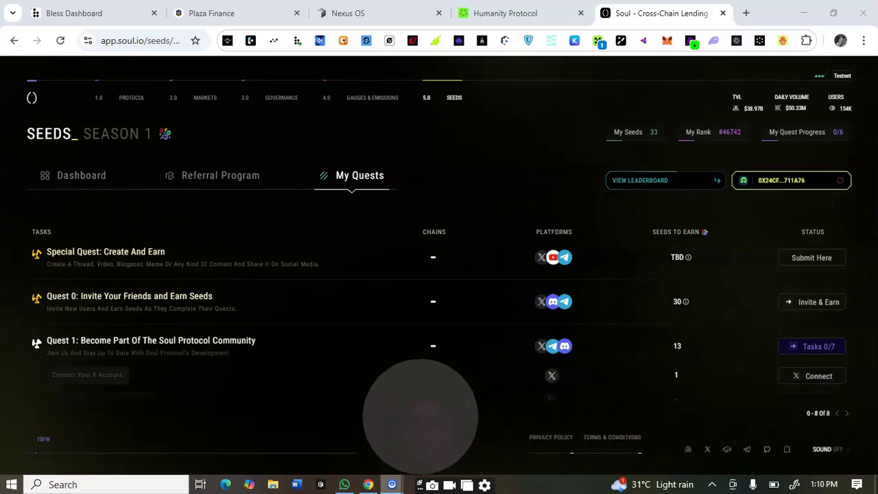
left_click(815, 380)
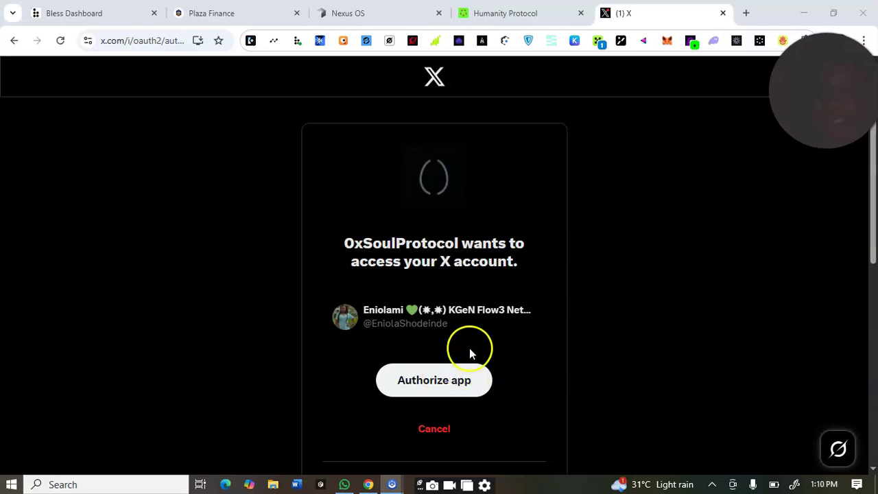
- Authorize the 0xSoulProtocol app on X's authorization page
left_click(414, 386)
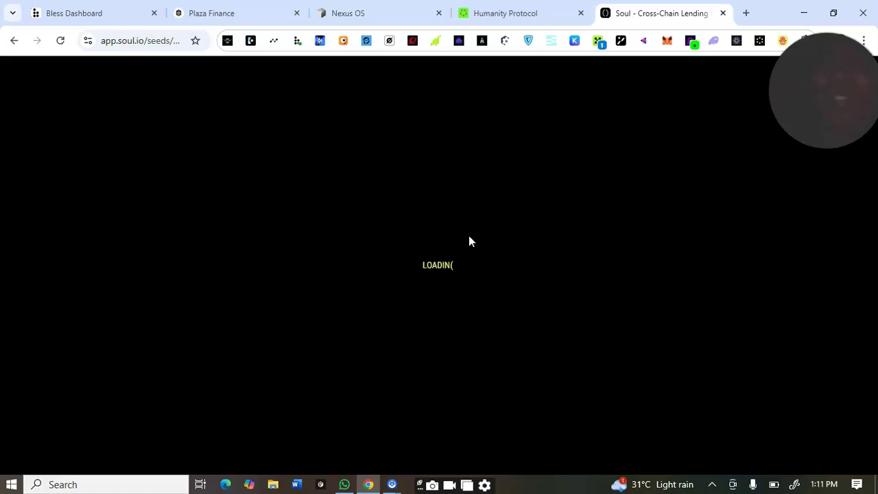
- Confirm Quest 1's connect-X and follow-Soul tasks show Completed, then open Soul's X page for Like And Repost
left_click(437, 233)
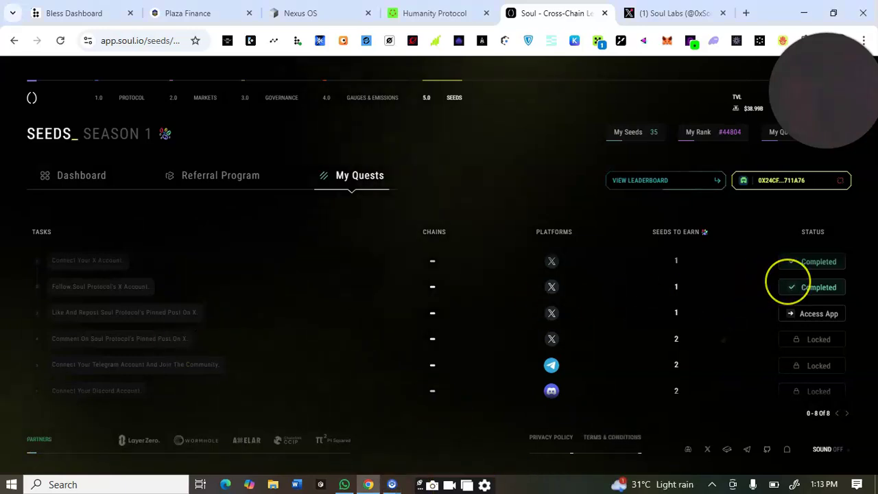
scroll(785, 285, "up", 2)
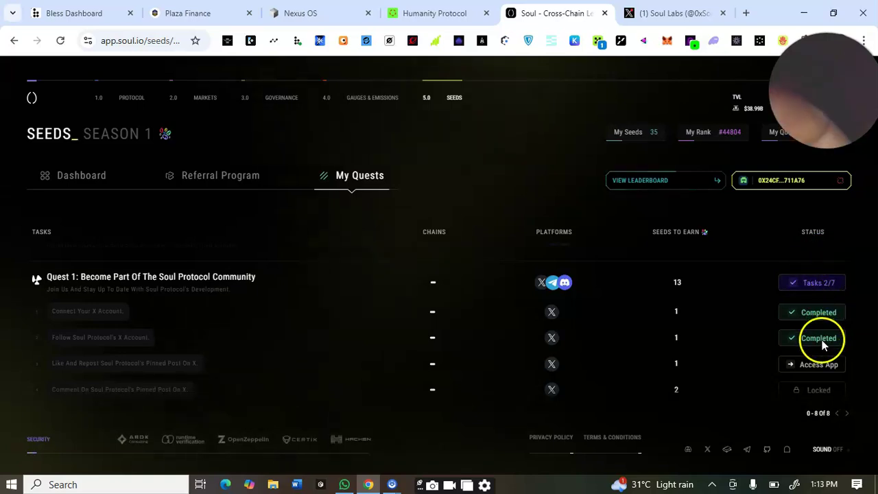
scroll(821, 341, "down", 5)
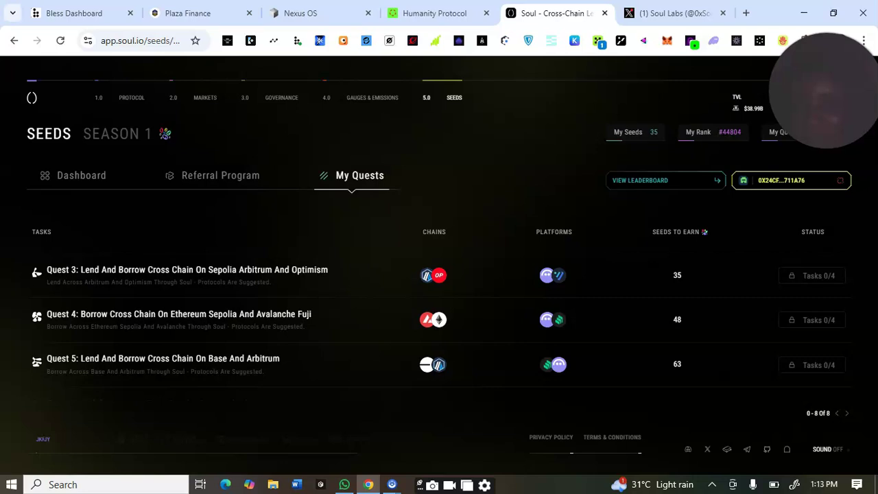
scroll(822, 341, "up", 5)
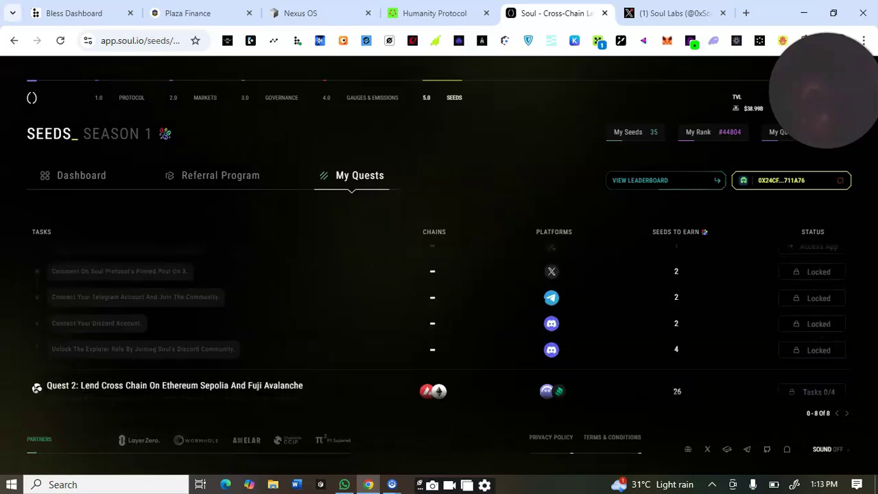
scroll(438, 322, "up", 1)
scroll(439, 322, "down", 2)
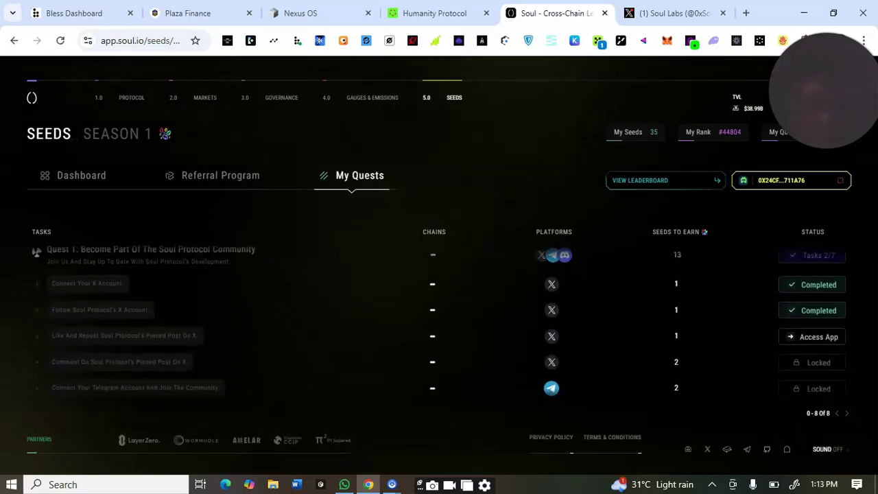
left_click(823, 336)
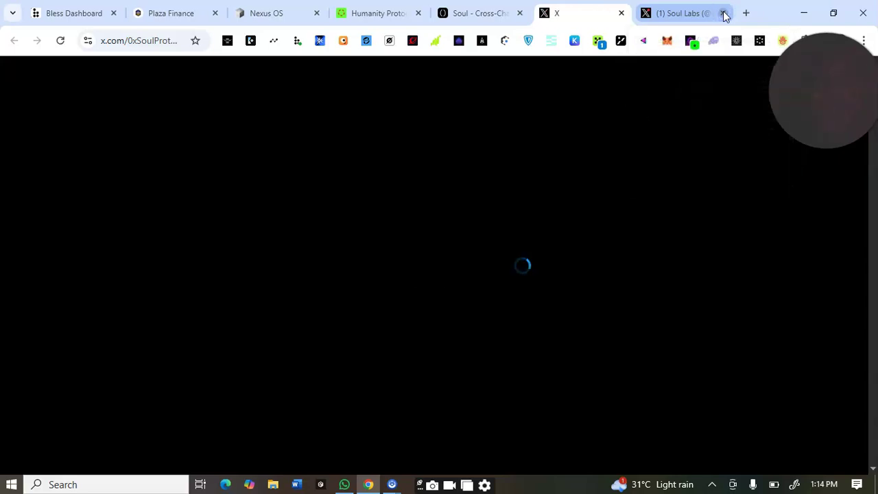
- Close the duplicate Soul Labs tab, view the pinned post, and return to the Soul Seeds page
left_click(724, 13)
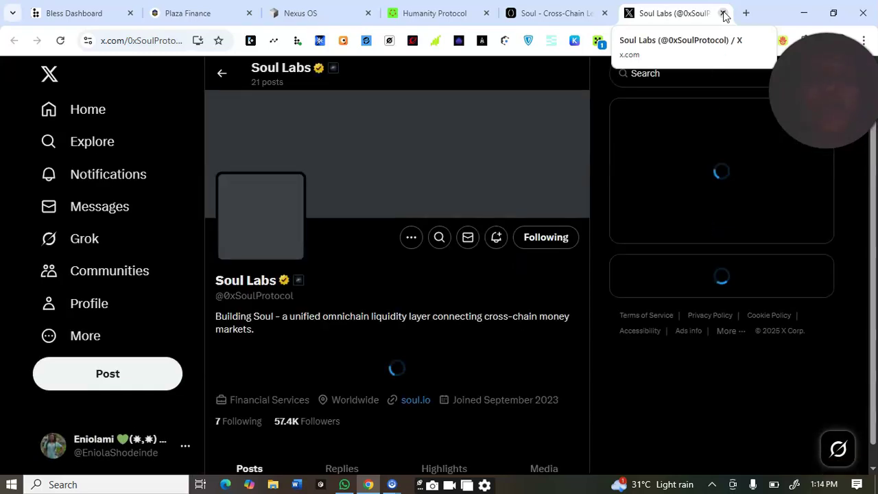
scroll(398, 274, "down", 2)
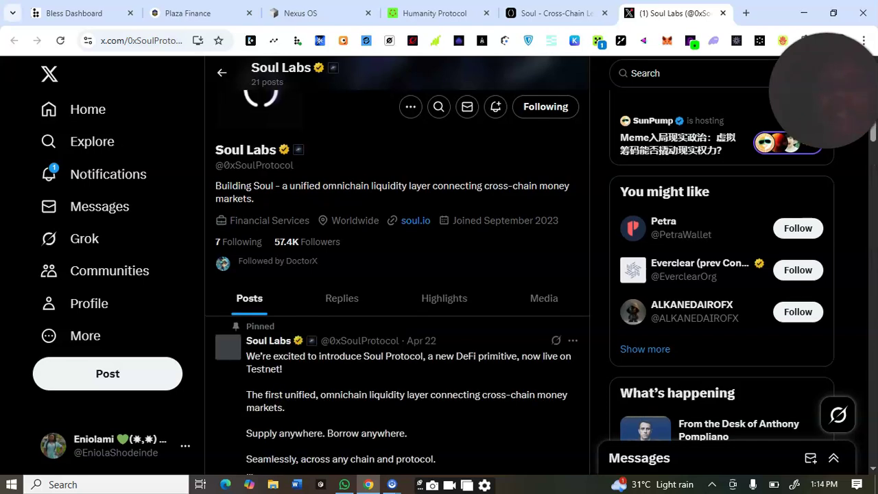
scroll(397, 274, "down", 2)
key("ctrl+shift+Tab")
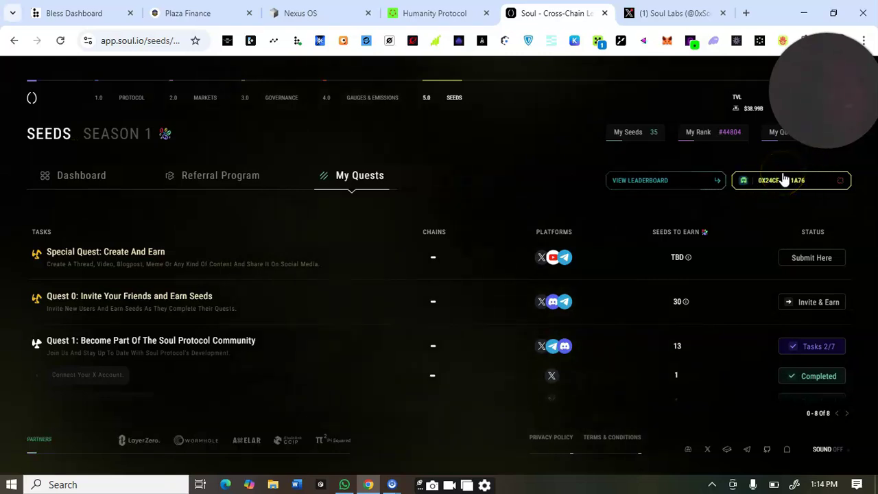
- Return to the Soul Labs X profile showing its pinned testnet announcement post
left_click(660, 13)
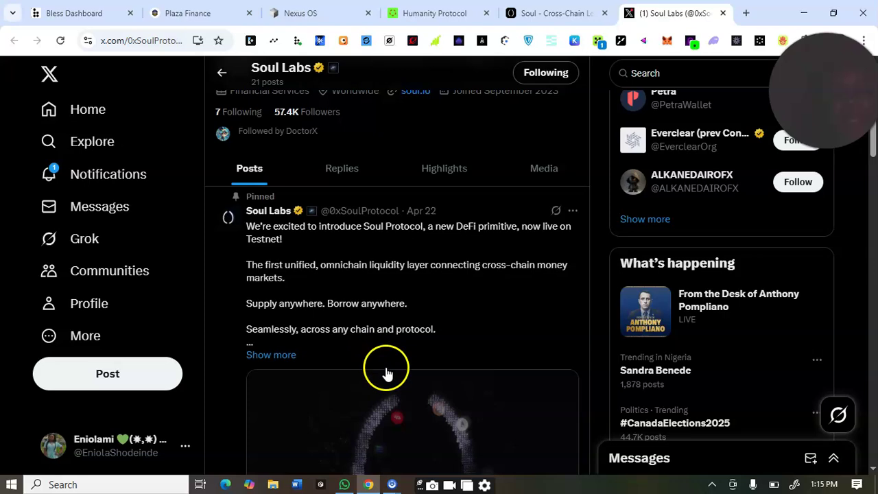
- Like Soul Labs' pinned Soul Protocol testnet announcement post
scroll(398, 380, "down", 6)
scroll(413, 392, "up", 2)
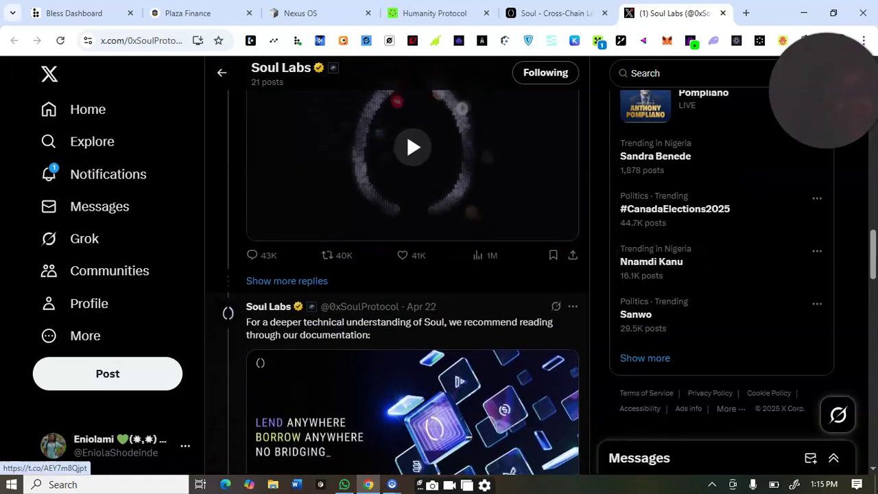
left_click(405, 264)
- Repost the pinned Soul Protocol testnet announcement post
scroll(478, 273, "up", 3)
scroll(478, 269, "up", 4)
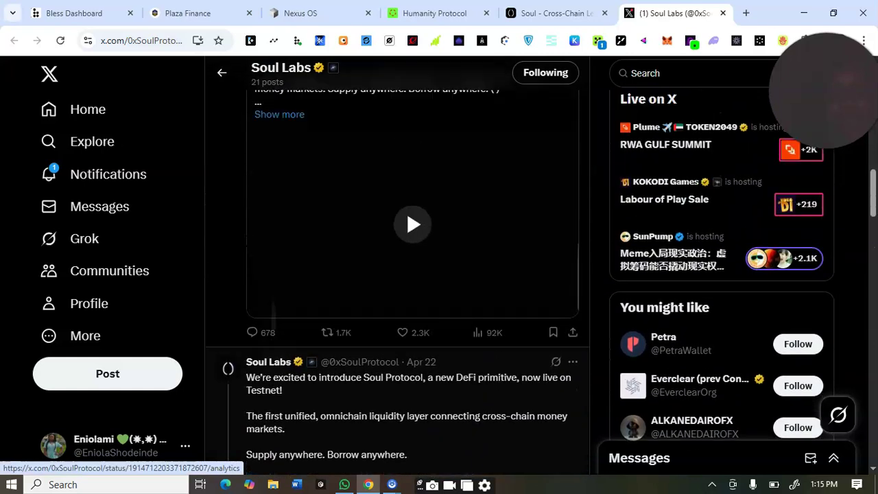
scroll(398, 275, "up", 10)
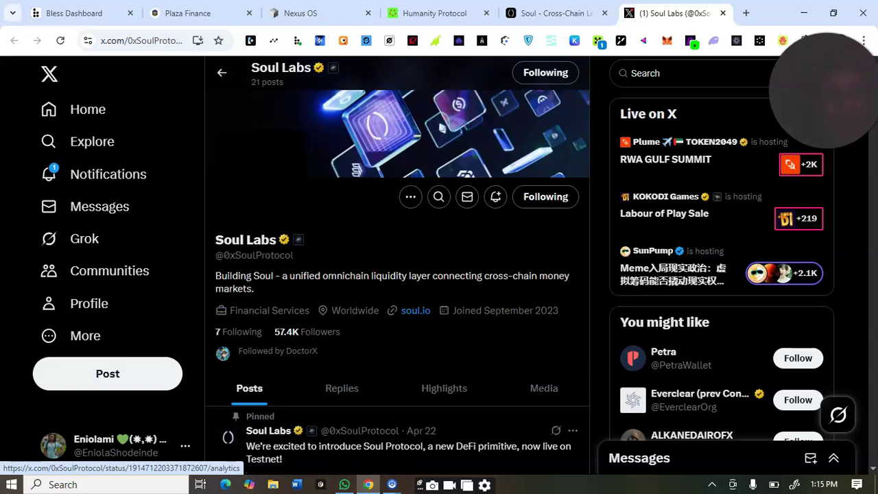
scroll(441, 127, "down", 5)
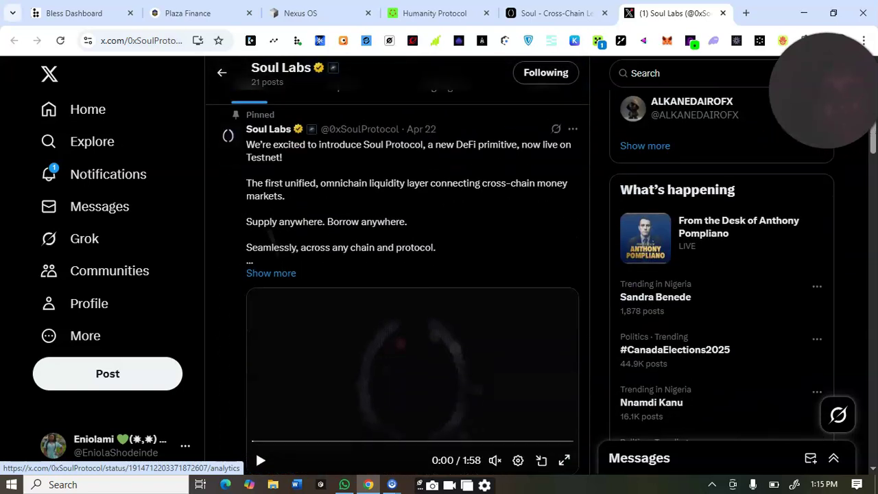
scroll(292, 176, "down", 3)
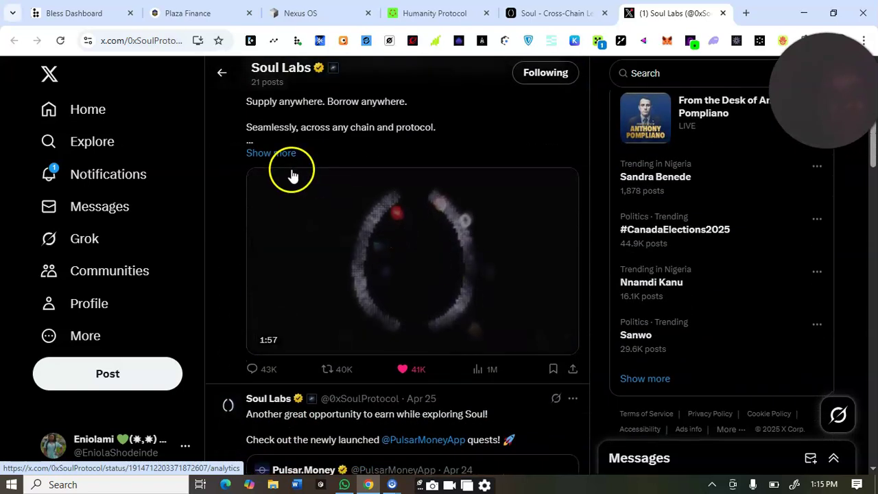
left_click(323, 368)
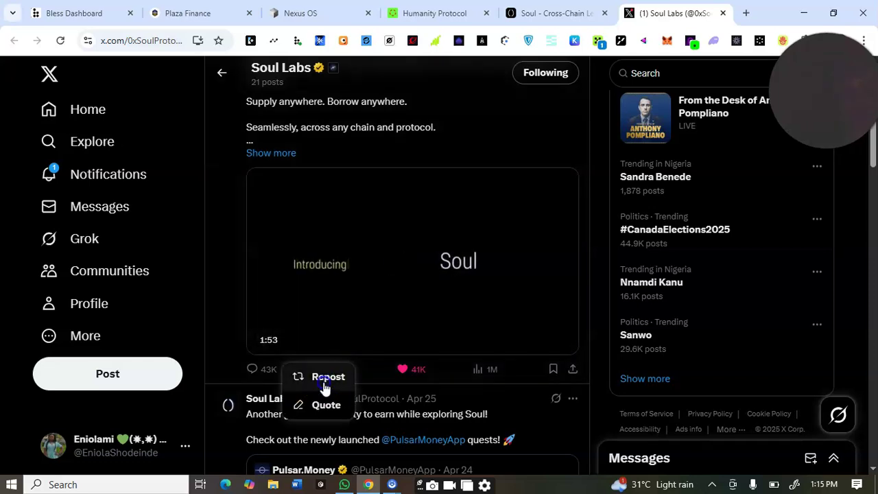
left_click(324, 381)
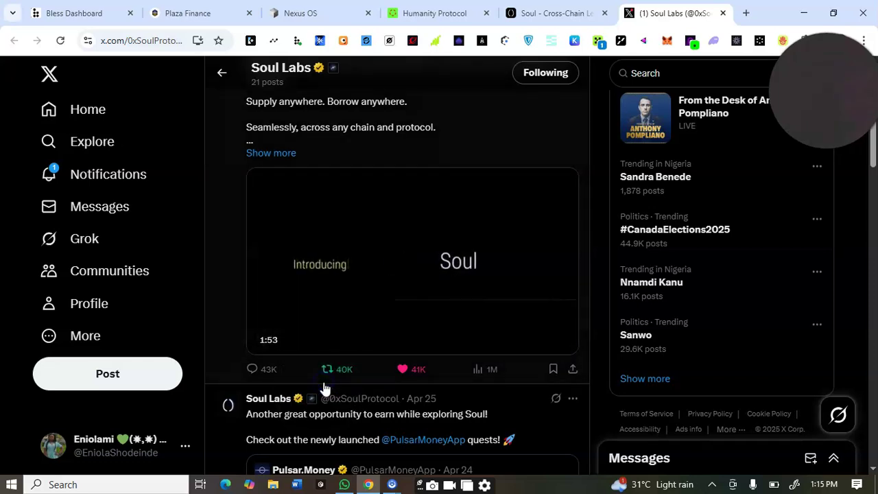
- Back on the Soul Seeds page, verify the Like And Repost task, bringing My Seeds to 38
left_click(561, 13)
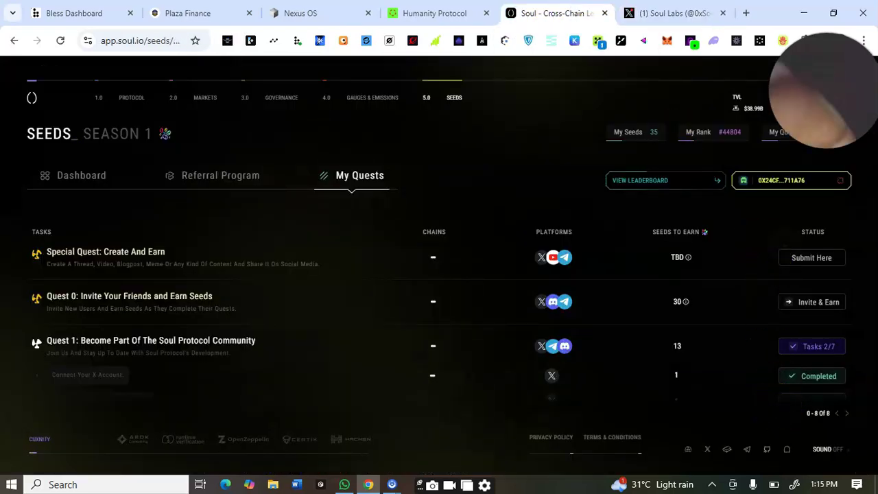
scroll(778, 384, "down", 2)
left_click(822, 345)
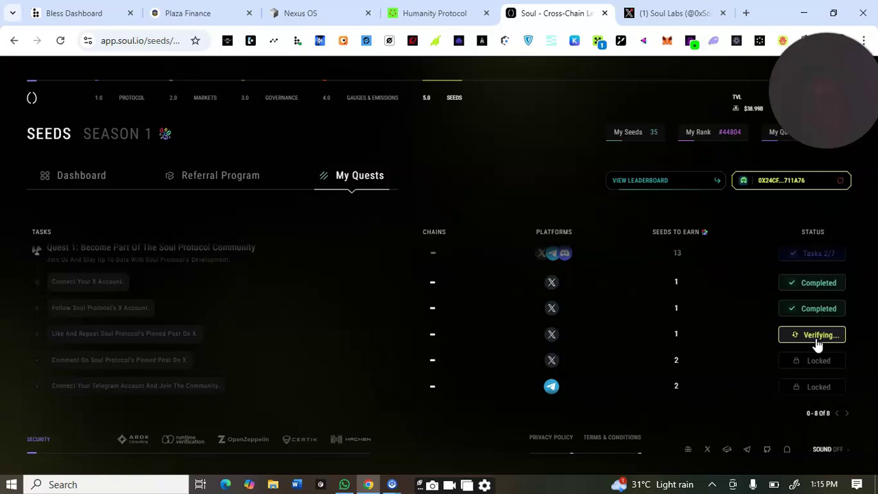
left_click(781, 345)
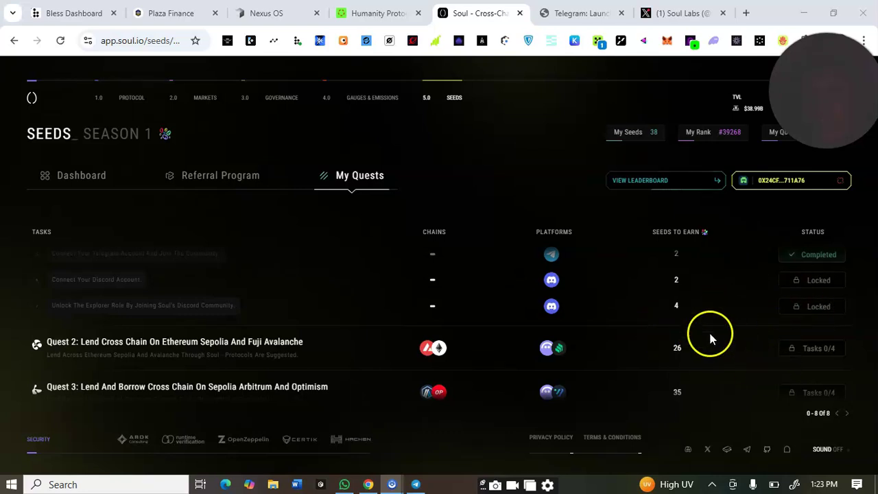
left_click(61, 40)
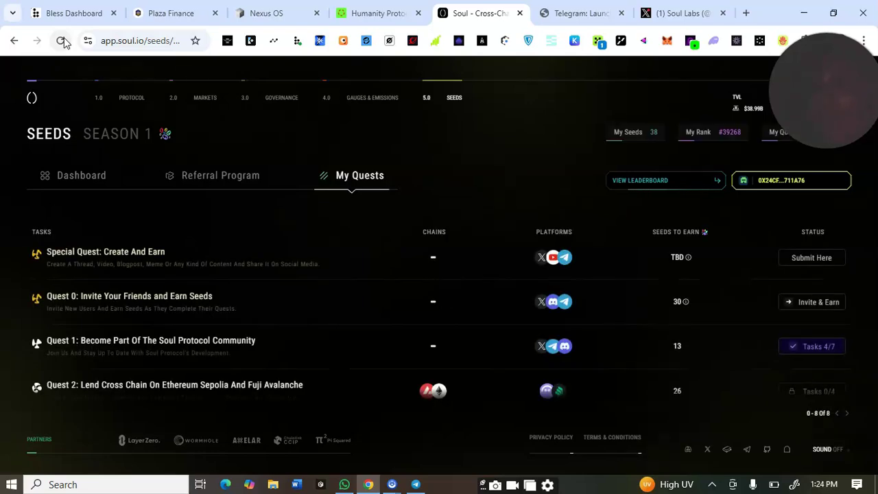
scroll(439, 322, "down", 2)
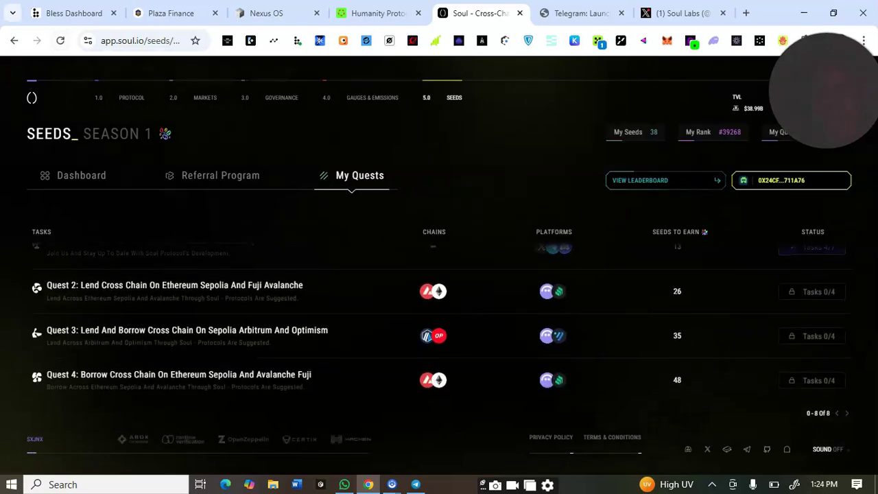
scroll(438, 316, "up", 3)
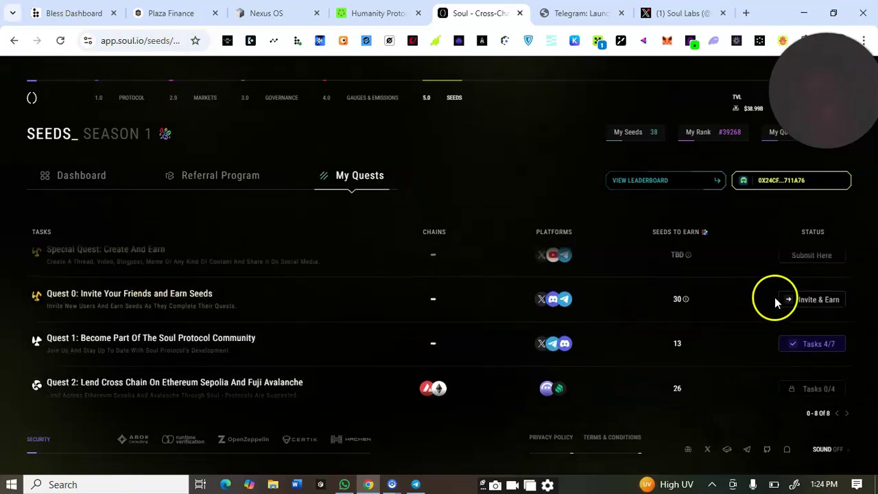
- Expand Quest 1's 4/7 tasks and link the Discord account to finish Quest 1
left_click(800, 345)
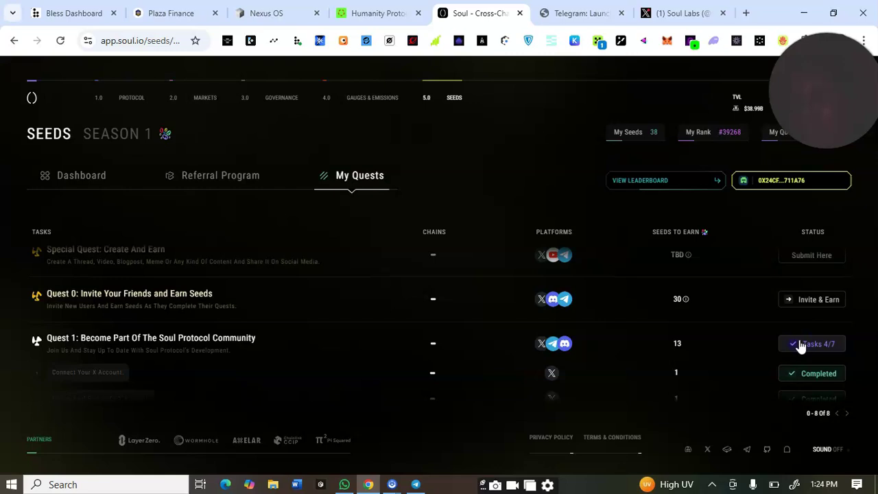
scroll(799, 342, "down", 3)
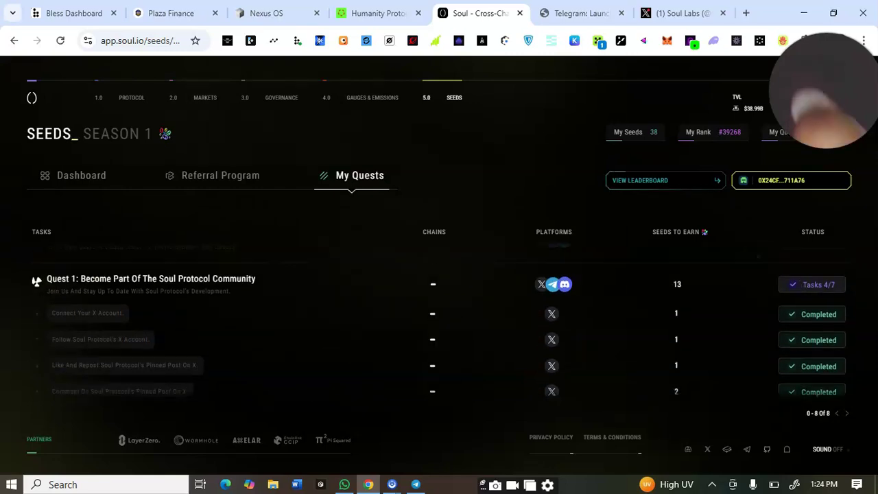
scroll(622, 355, "down", 2)
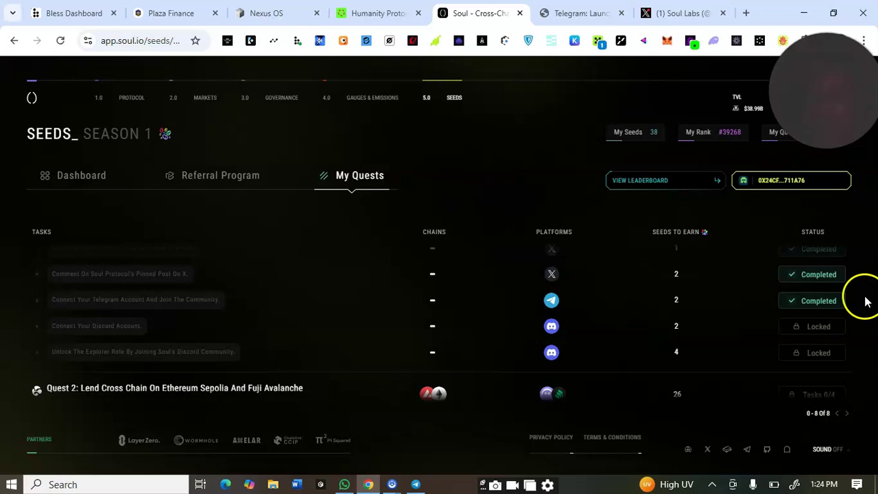
left_click(828, 328)
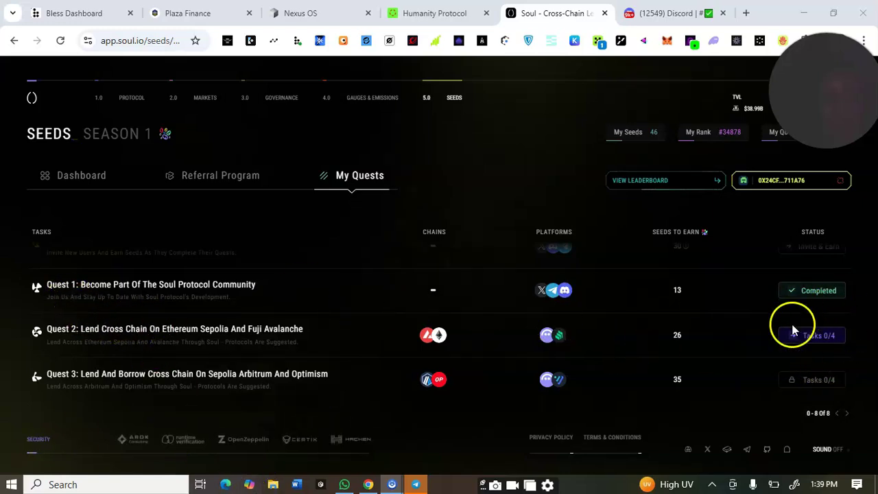
- Open Quest 2's tasks and claim testnet tokens from the Faucet, reaching 1/4 tasks and 51 Seeds
left_click(809, 343)
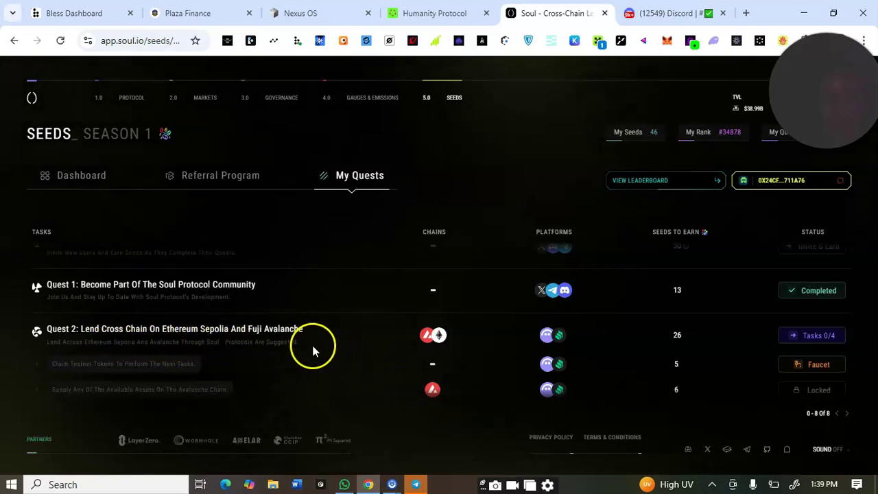
left_click(820, 365)
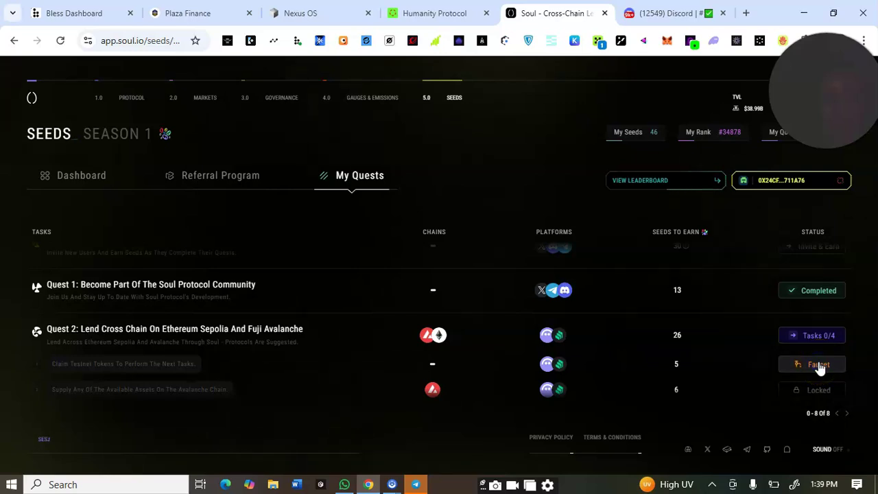
left_click(820, 364)
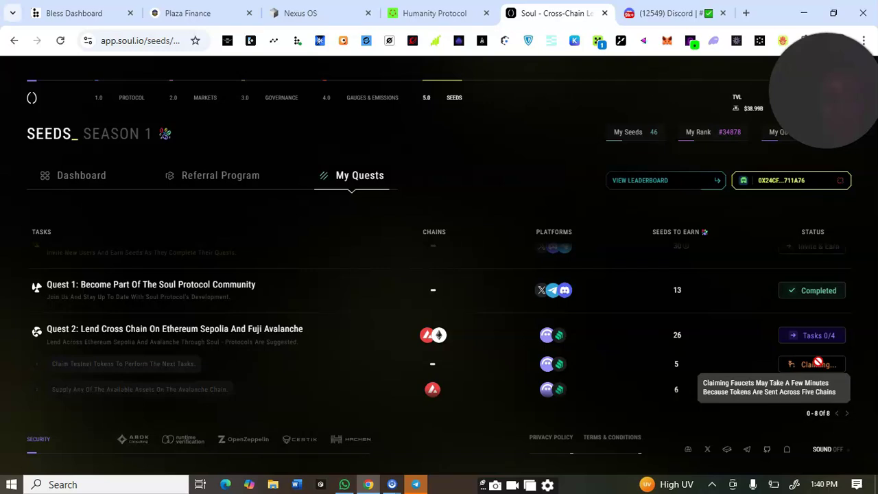
scroll(818, 362, "down", 3)
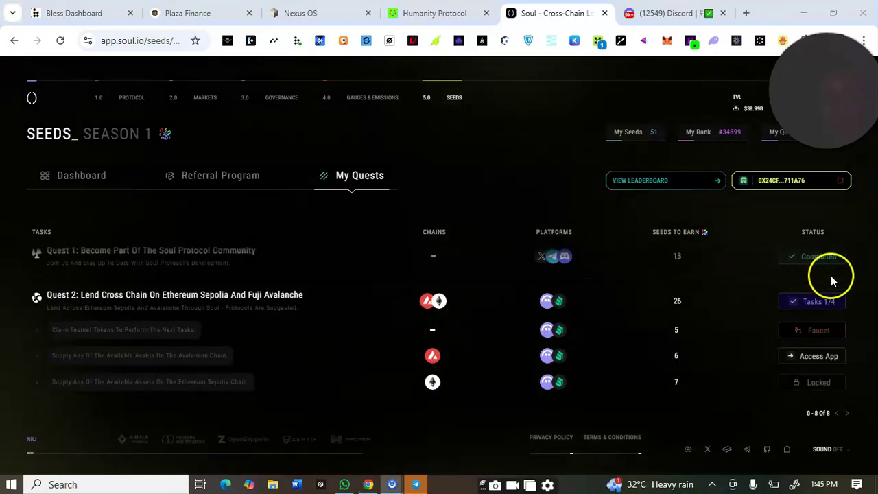
- Launch the lending app in a new tab for Quest 2's Supply On The Avalanche Chain task
mouse_move(814, 333)
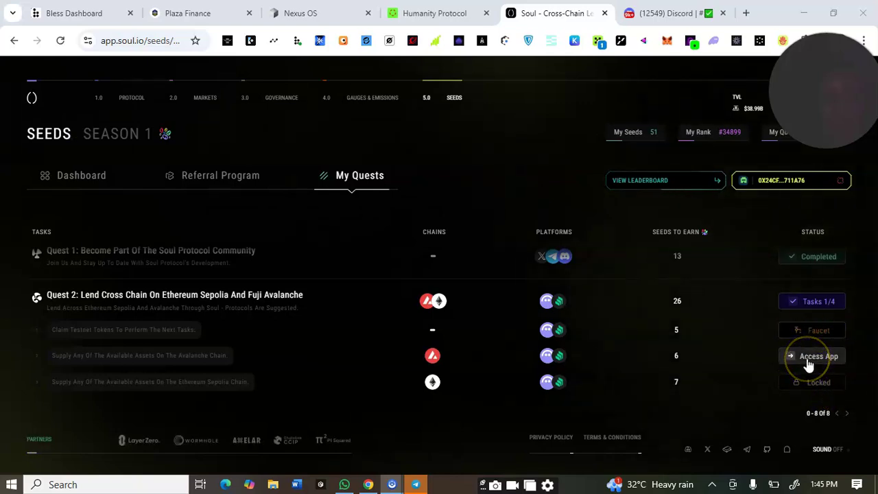
left_click(478, 369)
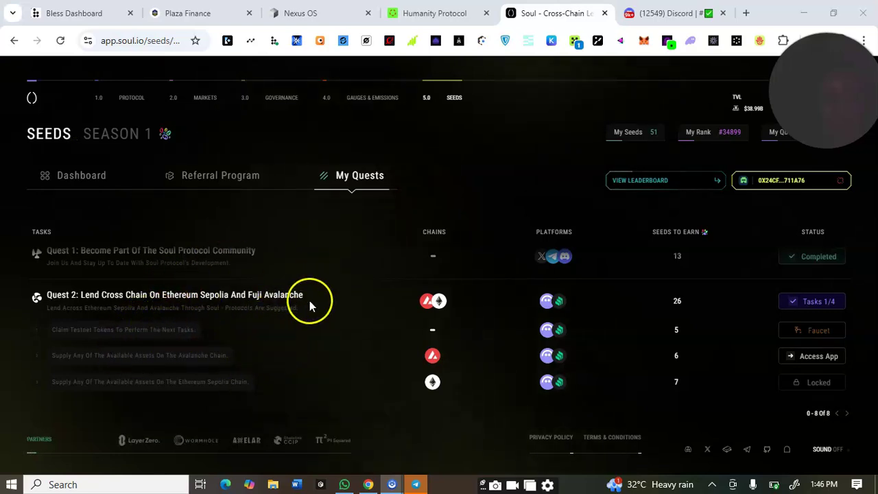
scroll(310, 305, "down", 5)
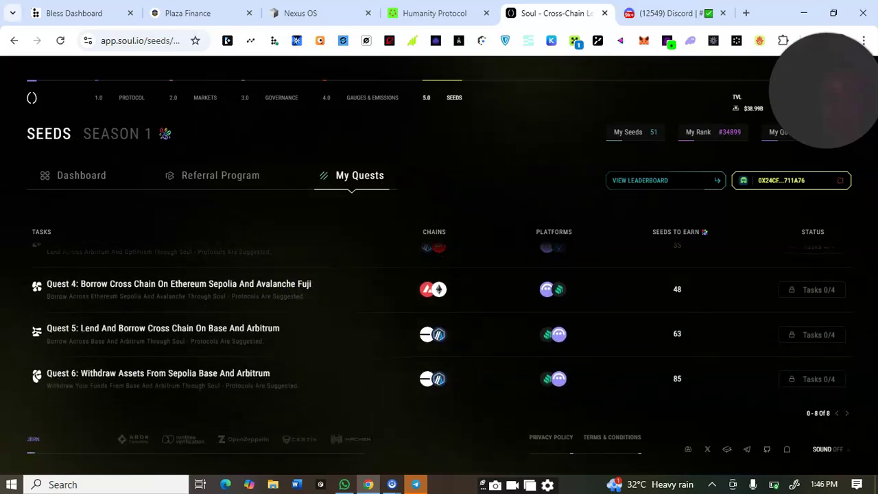
scroll(345, 368, "up", 5)
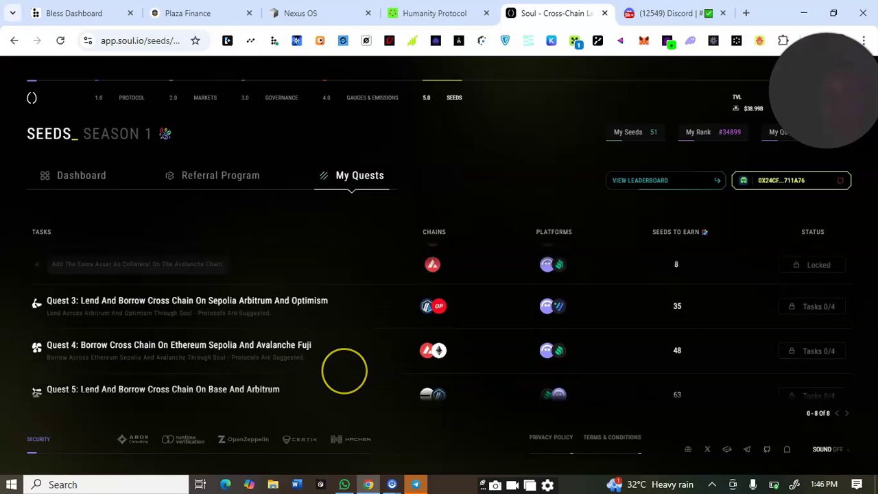
scroll(328, 336, "down", 3)
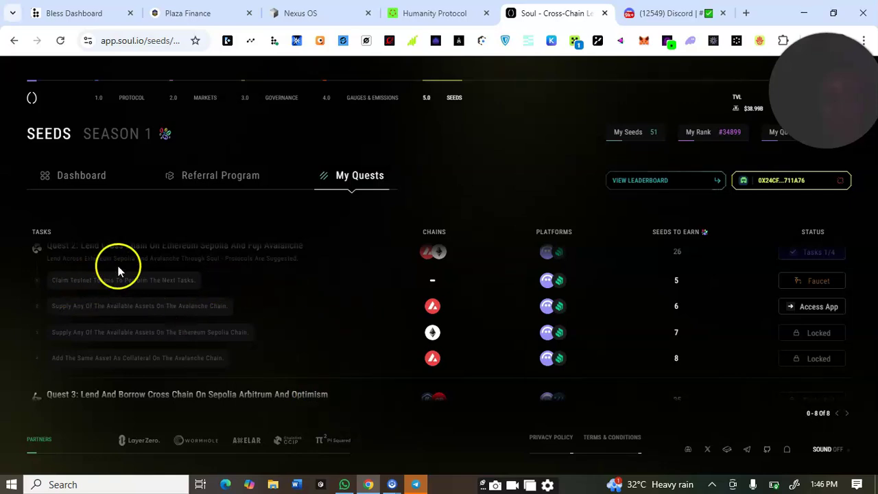
left_click(820, 307)
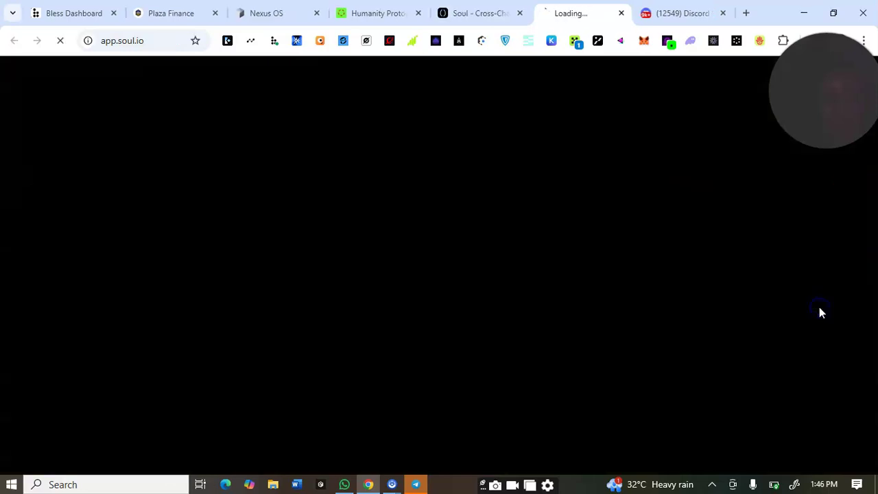
- Go back to the Seeds quest list and review Quests 3 to 5 (rank #34899, 51 seeds)
left_click(478, 15)
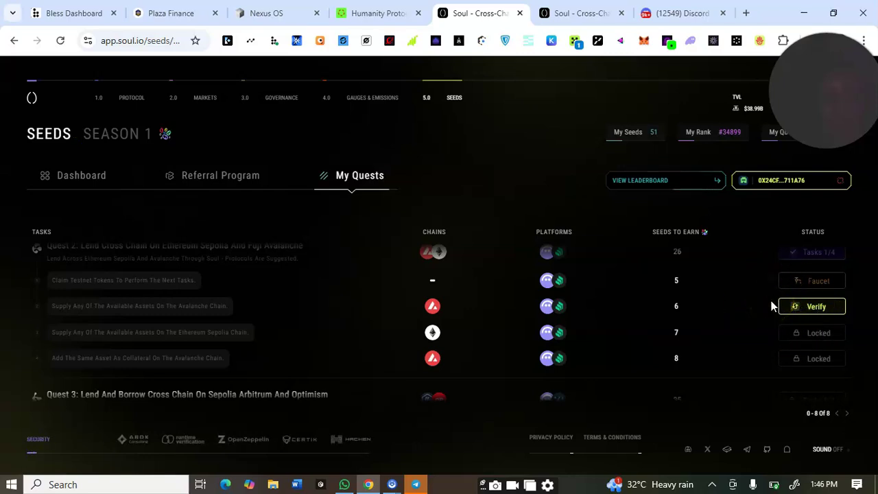
scroll(528, 288, "down", 3)
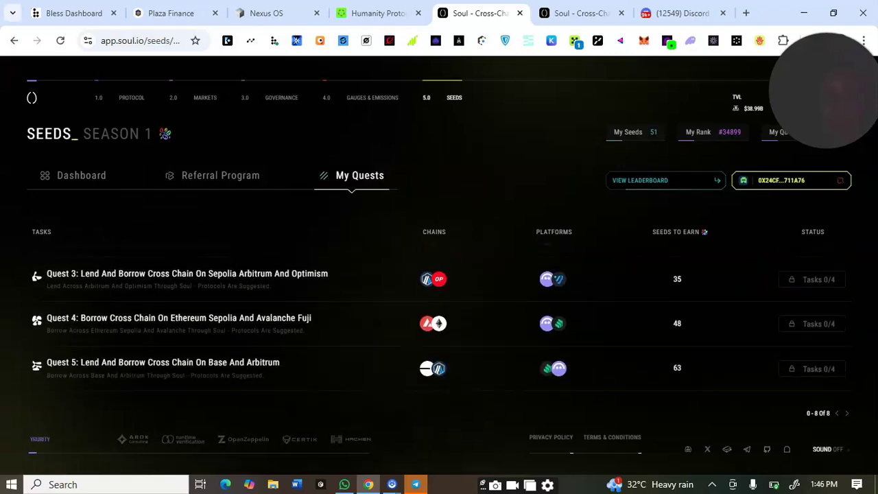
scroll(528, 275, "up", 1)
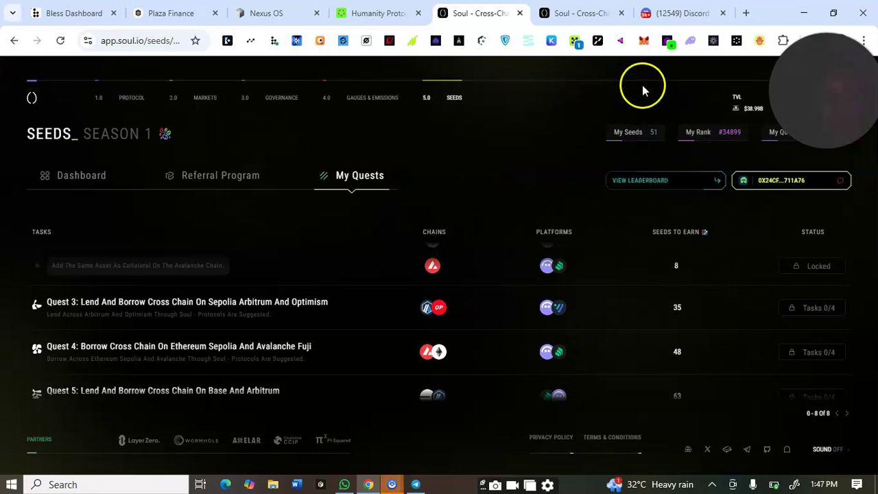
- In the lending app, choose AVAX to supply and filter networks to Avalanche Fuji
left_click(594, 12)
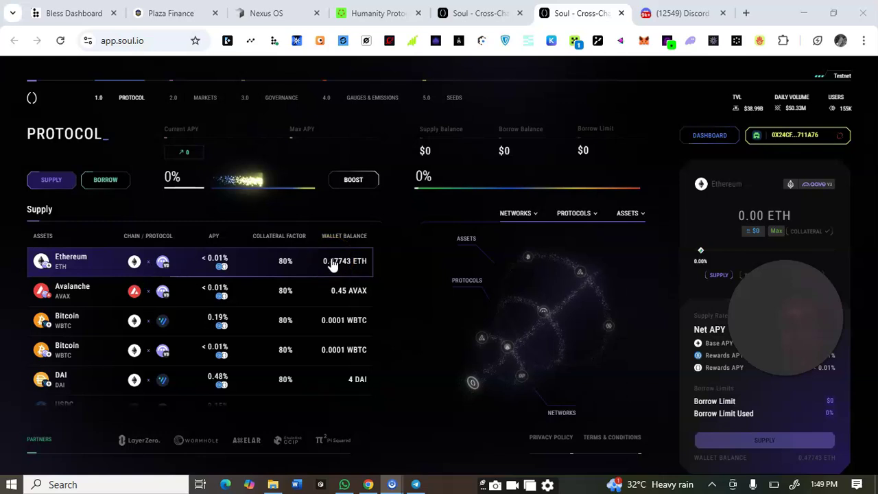
left_click(349, 300)
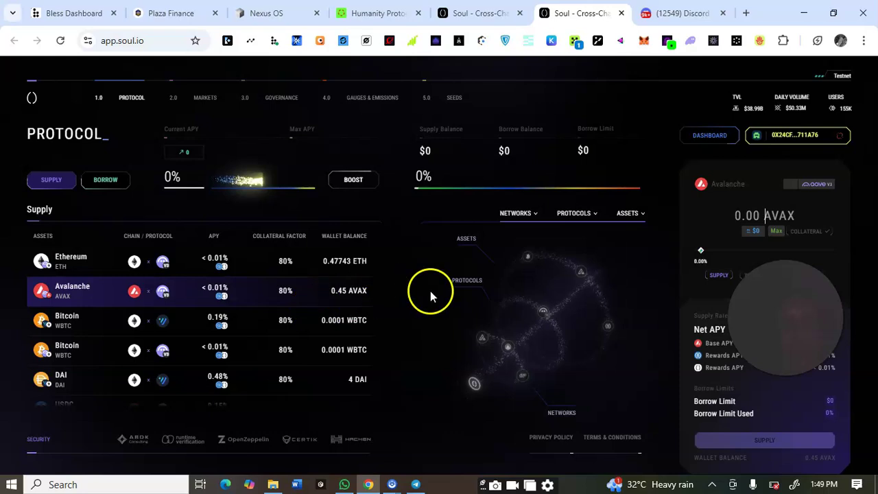
left_click(534, 218)
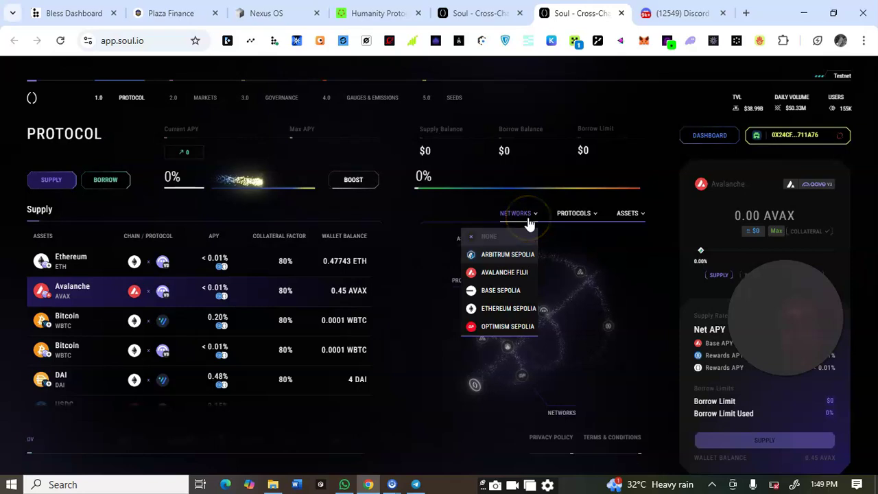
left_click(504, 237)
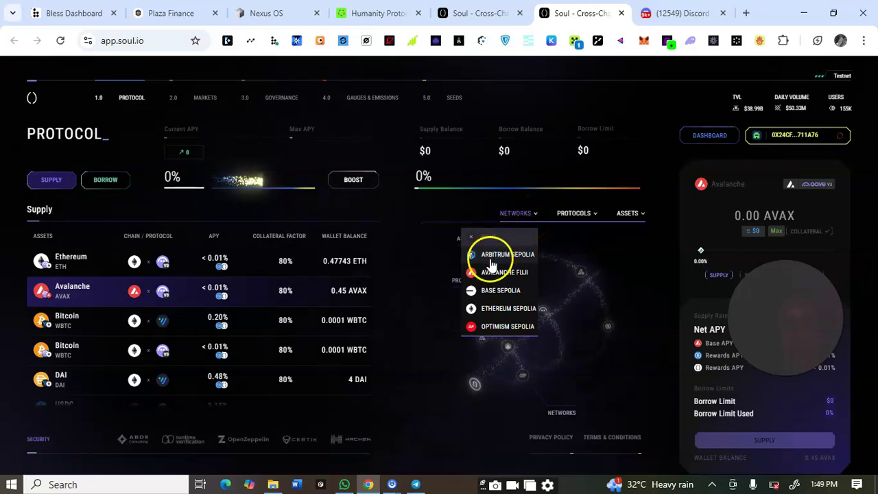
left_click(491, 273)
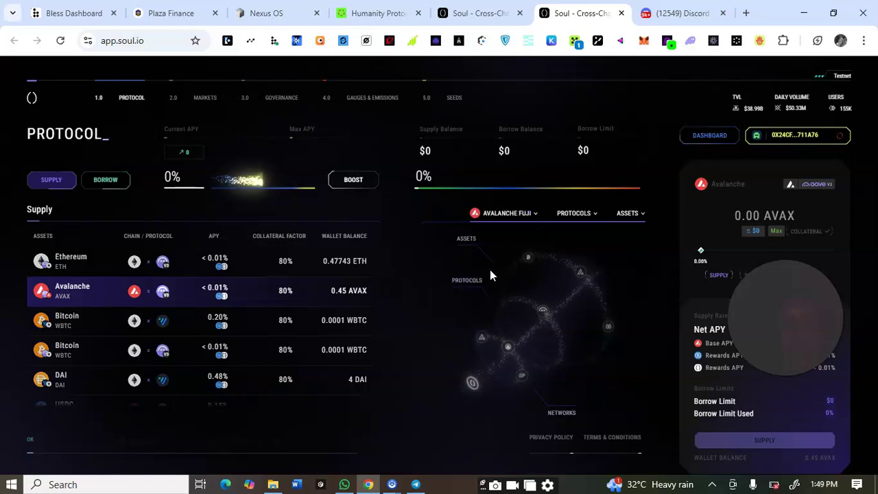
left_click(451, 295)
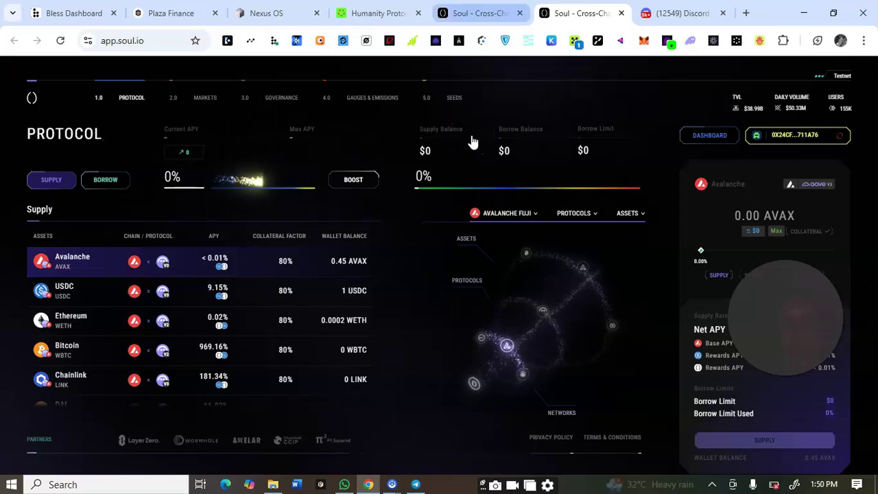
- Check quest progress on the Seeds quest list
left_click(478, 14)
scroll(283, 317, "down", 5)
scroll(282, 317, "up", 1)
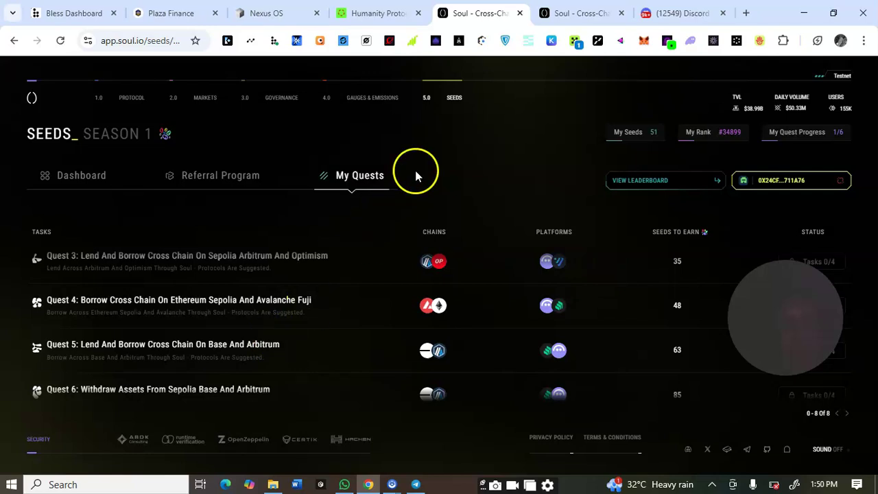
- Back on the supply page, confirm the Avalanche Fuji network filter is still set
left_click(575, 13)
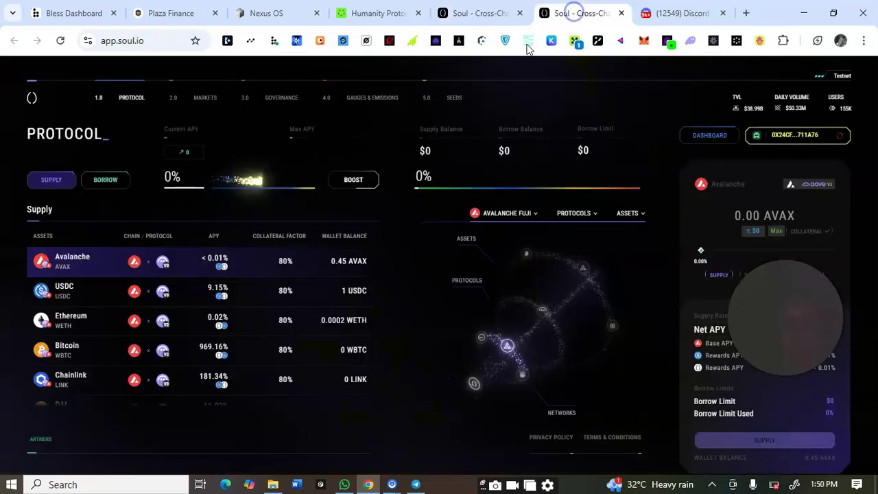
left_click(534, 218)
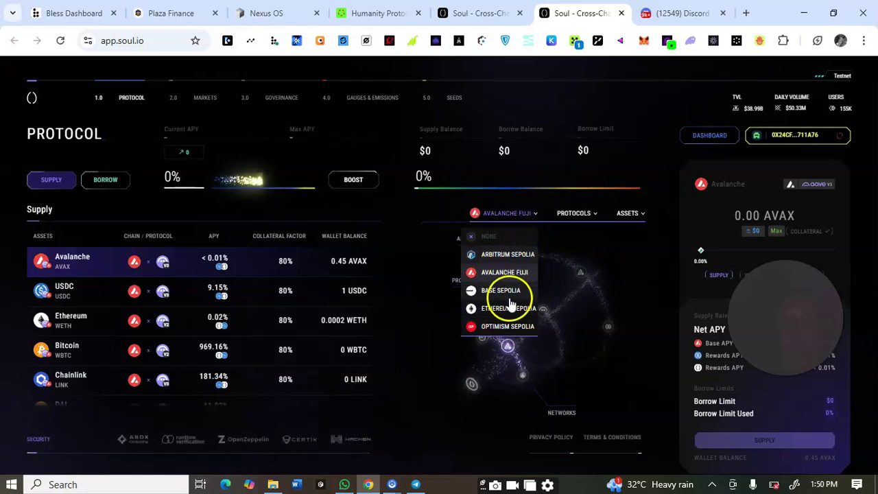
left_click(596, 244)
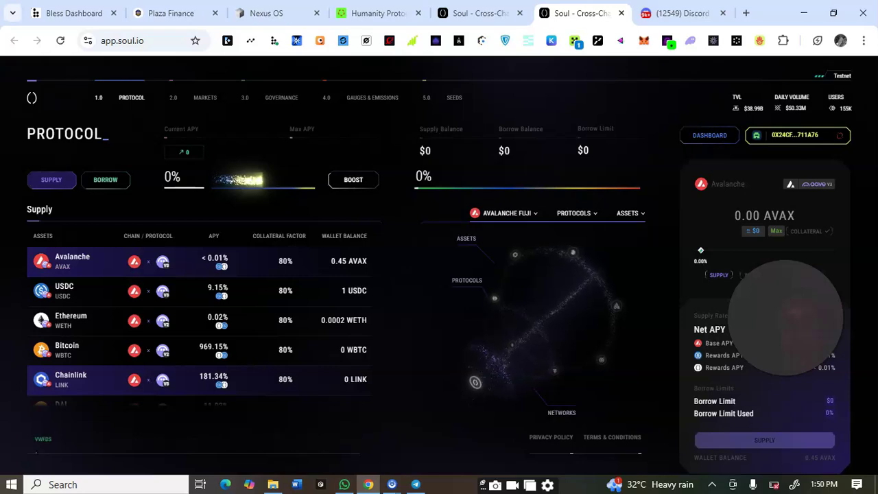
scroll(199, 322, "down", 4)
scroll(199, 327, "up", 3)
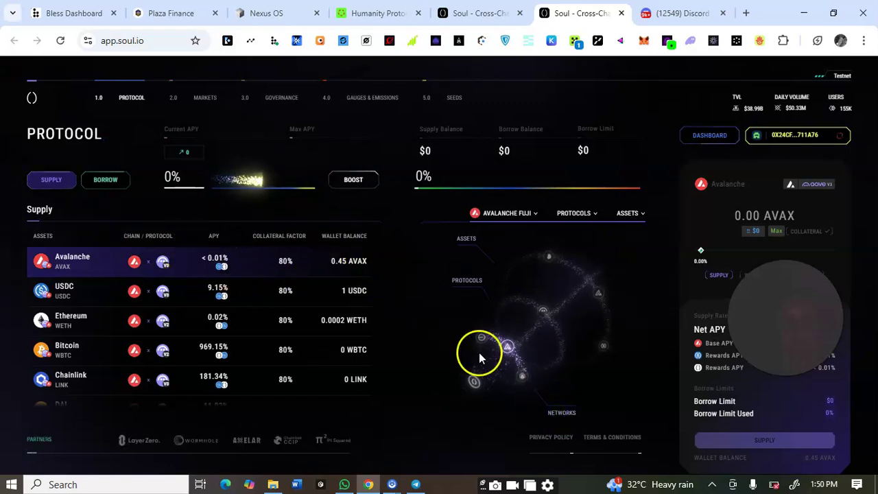
- Filter the Fuji supply assets to Avalanche, showing AVAX with a 0.45 AVAX balance
left_click(644, 213)
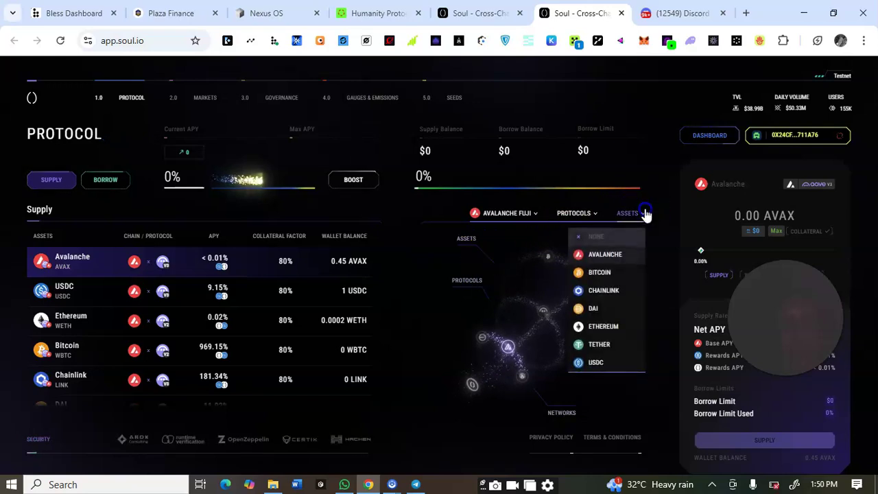
left_click(598, 247)
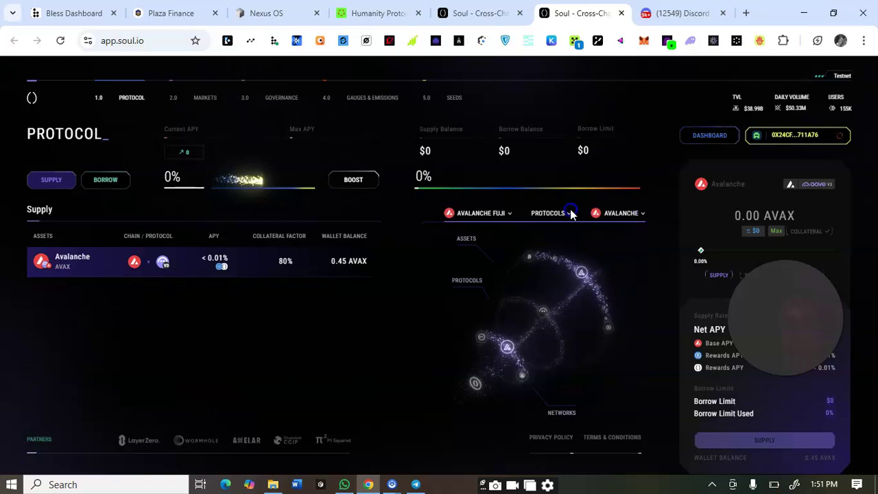
left_click(571, 214)
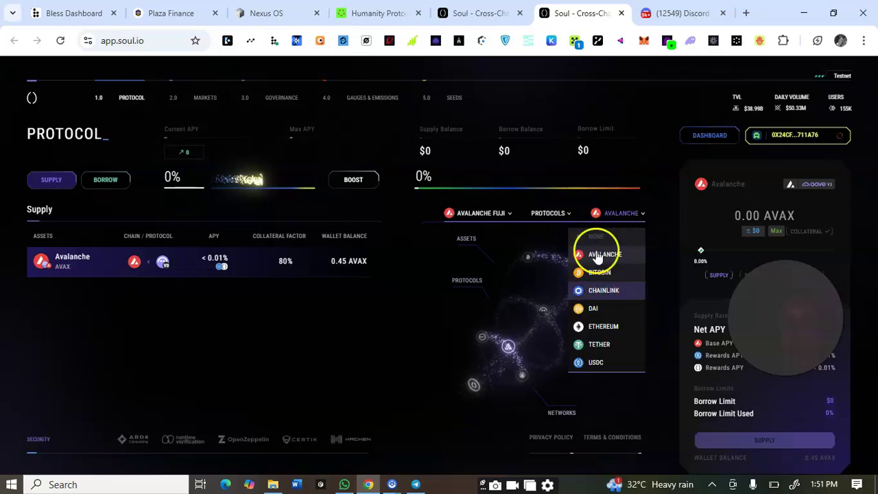
left_click(597, 256)
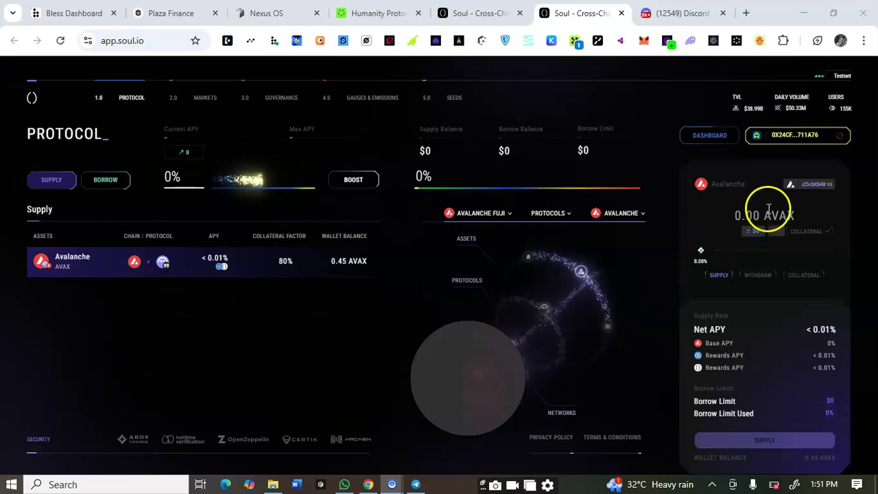
- Supply the maximum 0.4499999 AVAX and confirm, raising Quest 2 to 2/4 and seeds to 57
left_click(761, 229)
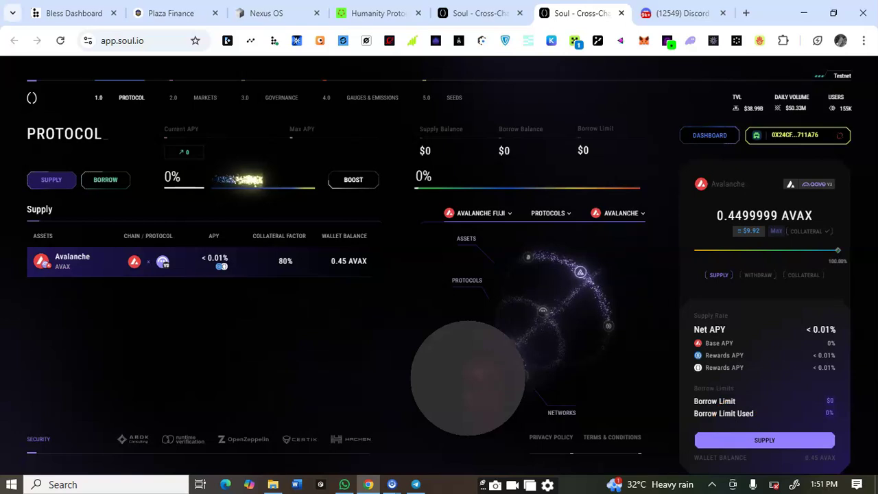
left_click(500, 469)
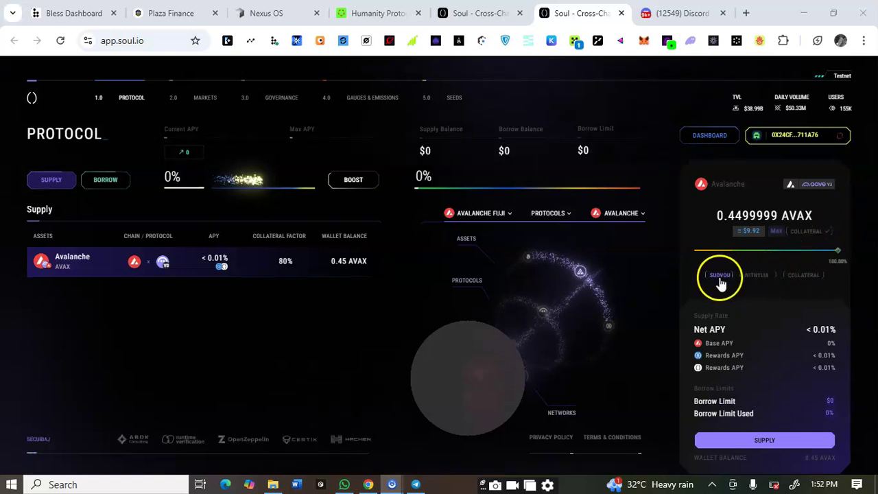
left_click(802, 276)
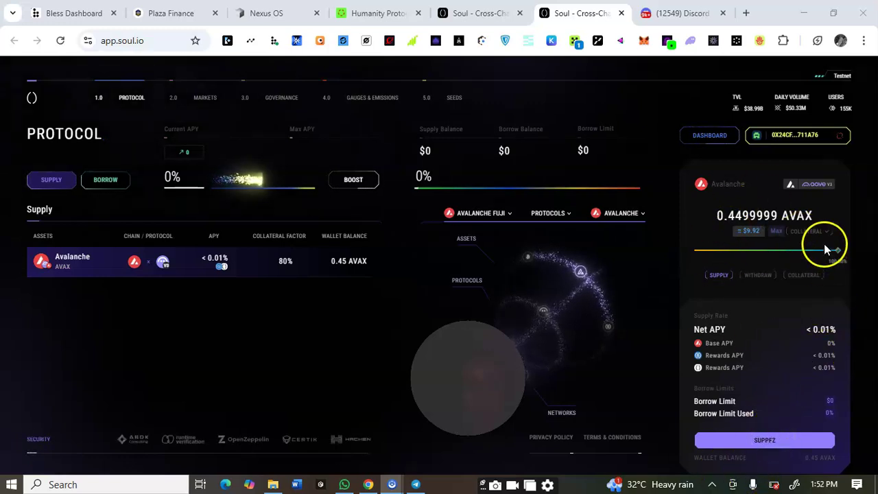
left_click(360, 418)
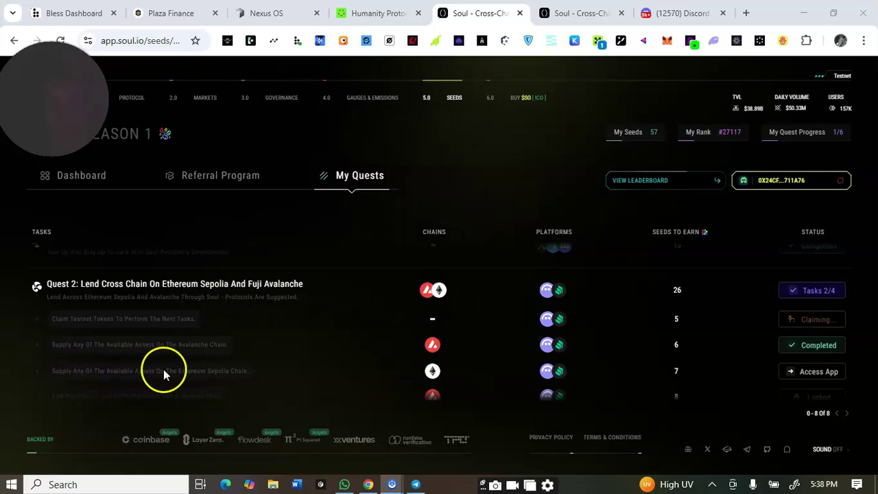
- Launch the app from the Ethereum Sepolia supply task and view the dashboard's 0.45 AVAX supply
left_click(815, 372)
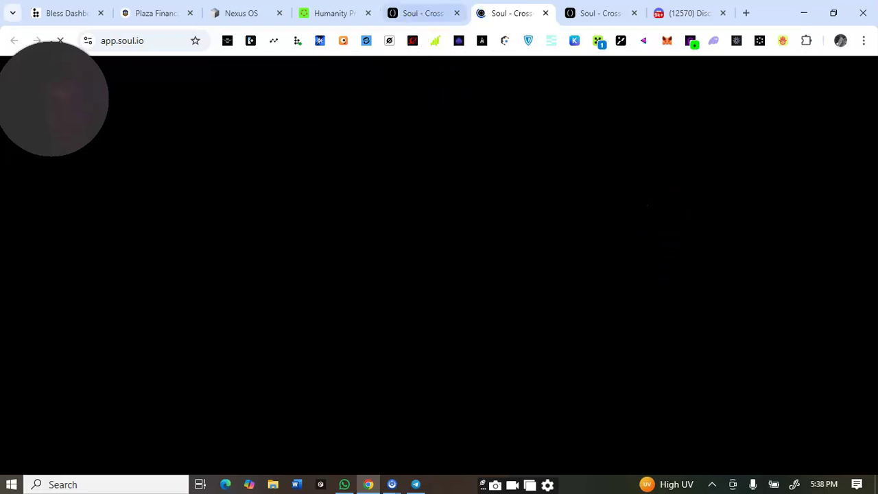
left_click(435, 13)
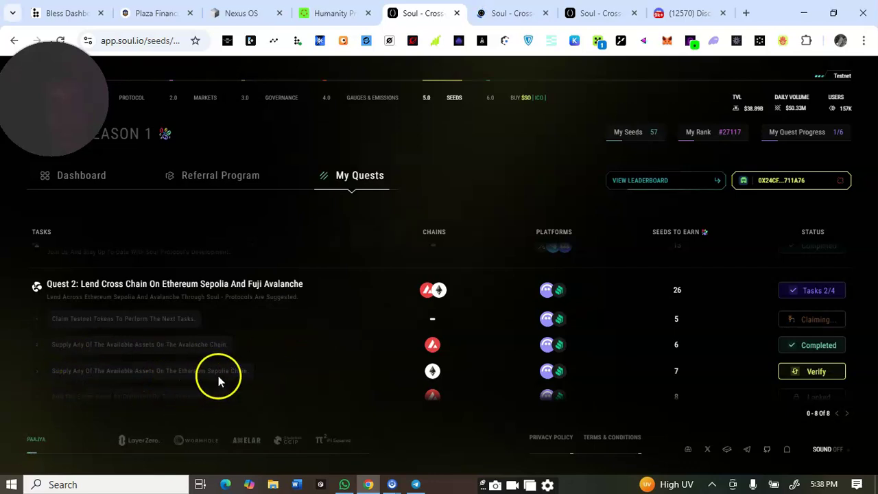
left_click(491, 18)
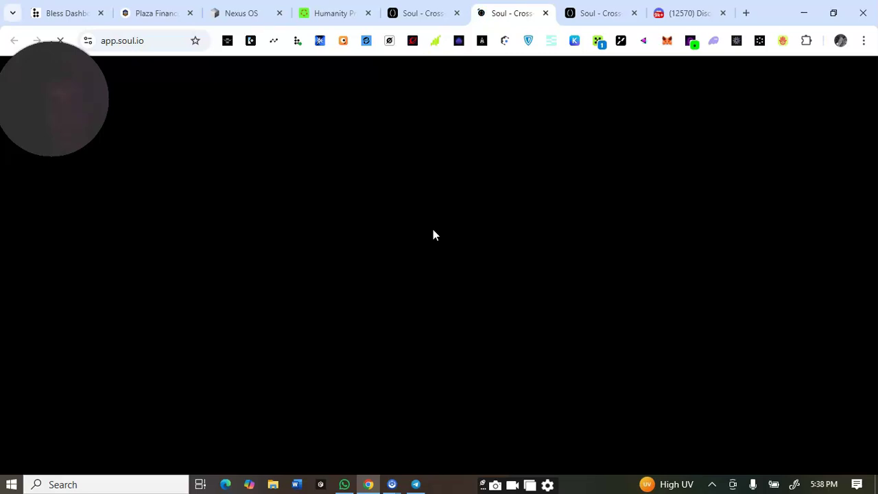
left_click(470, 215)
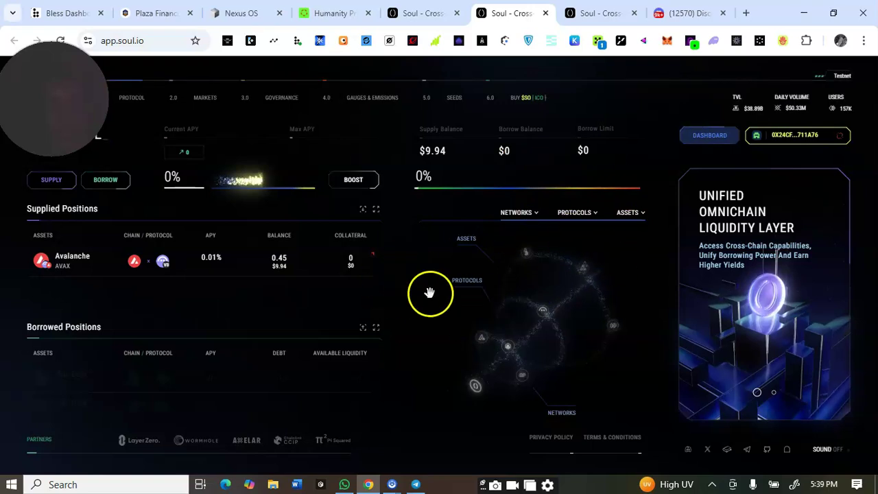
- Set the network filter to Ethereum Sepolia and the asset filter to Chainlink
left_click(535, 214)
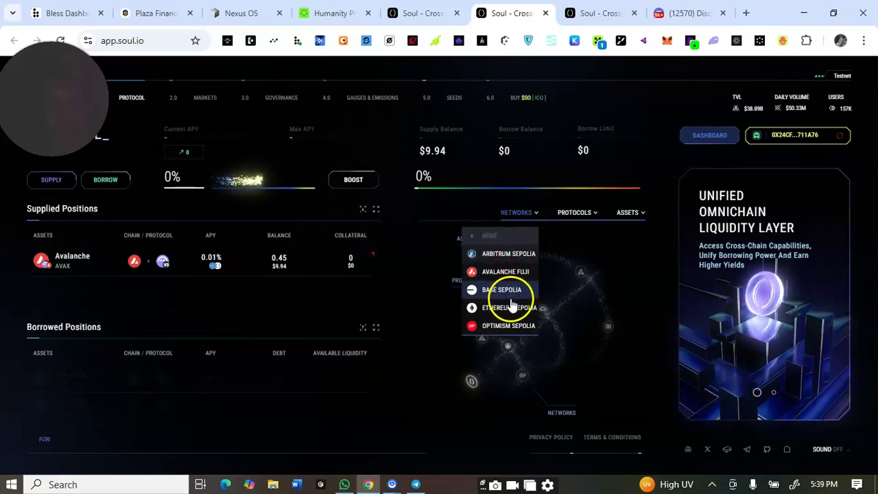
left_click(510, 307)
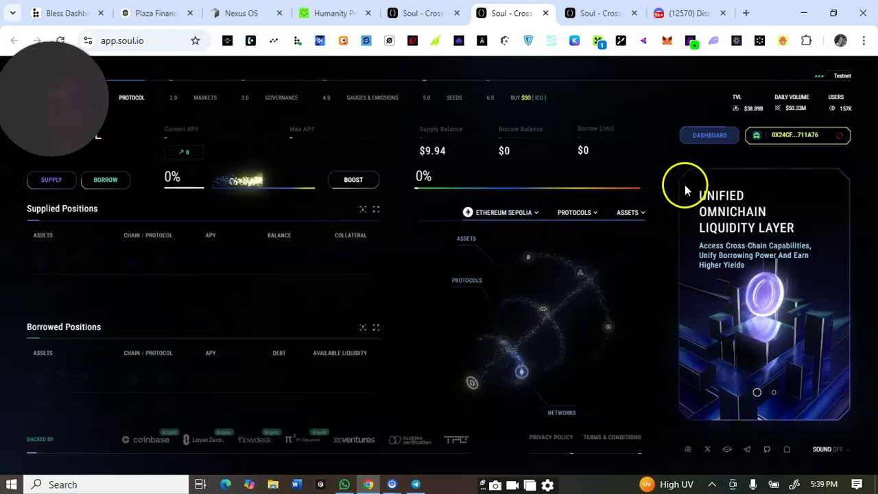
left_click(636, 216)
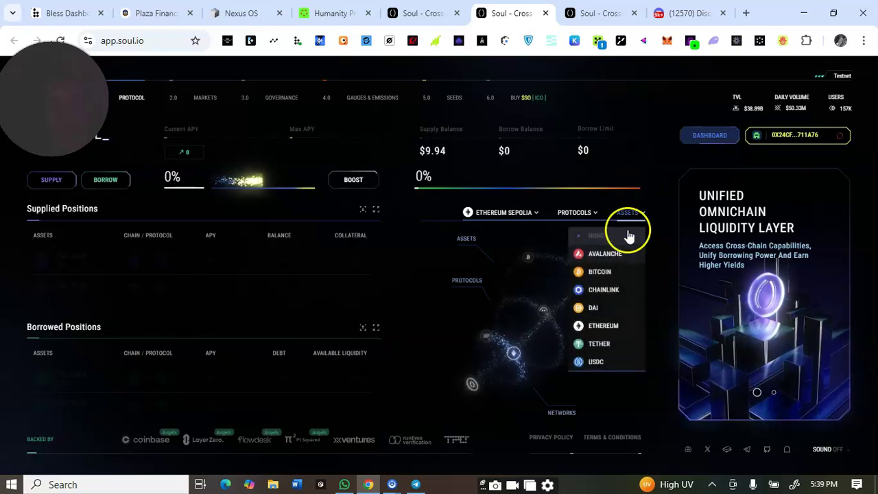
left_click(589, 290)
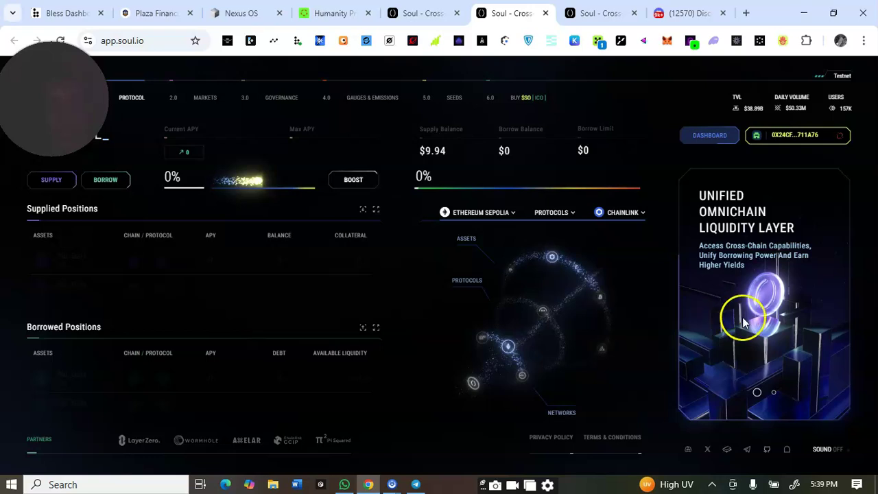